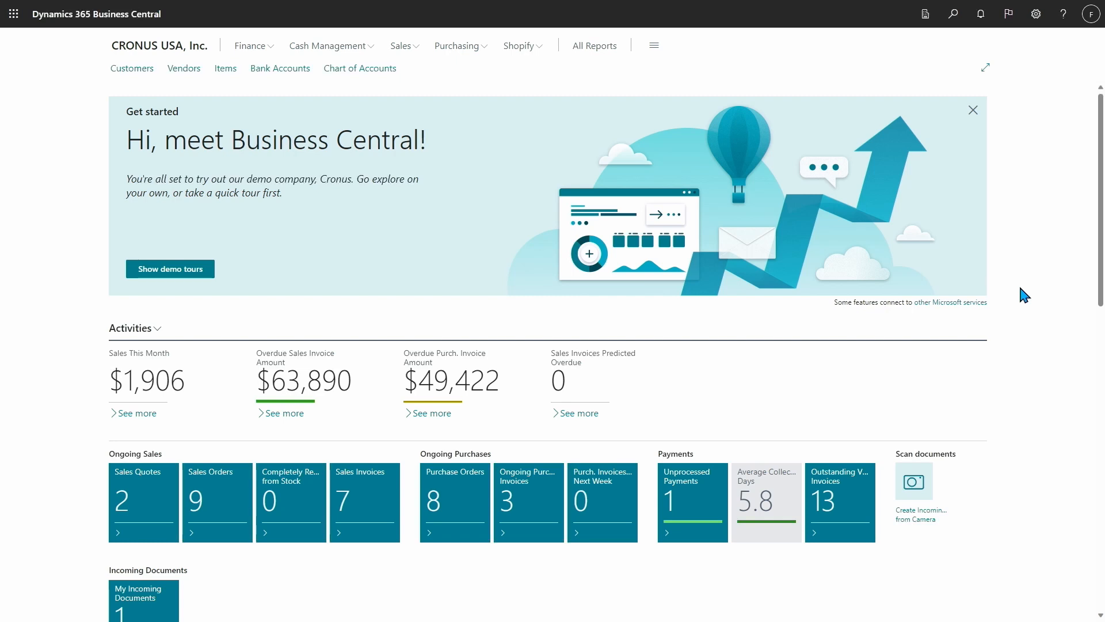
- Find and open the Customer Ledger Entries page, and switch it to analysis mode
key(alt+q)
text(s)
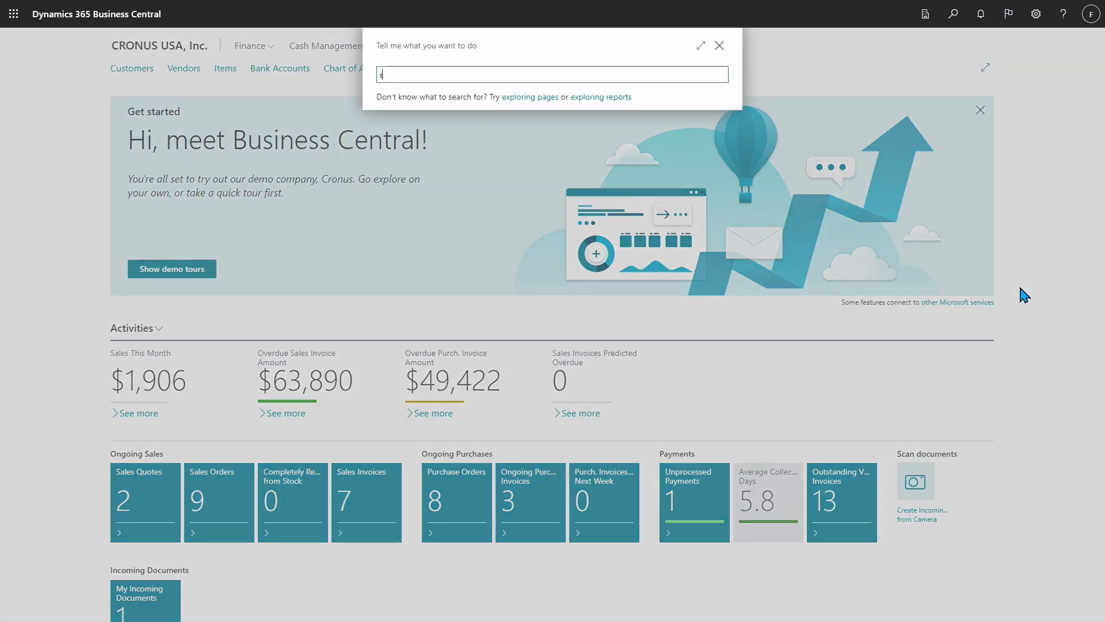
text(ustomer ledger en)
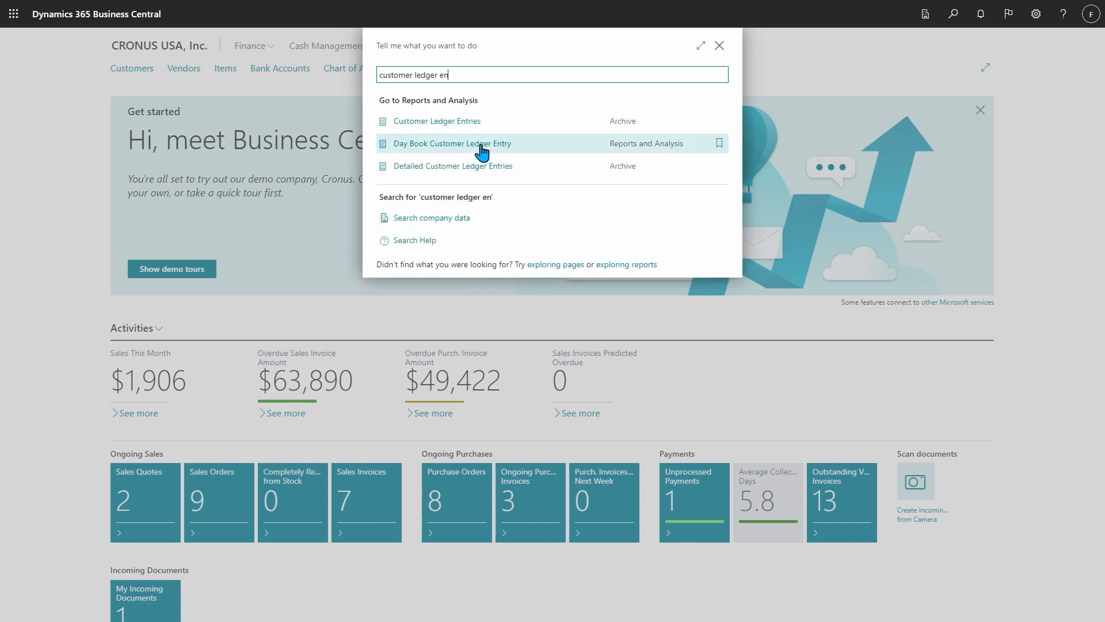
click(433, 128)
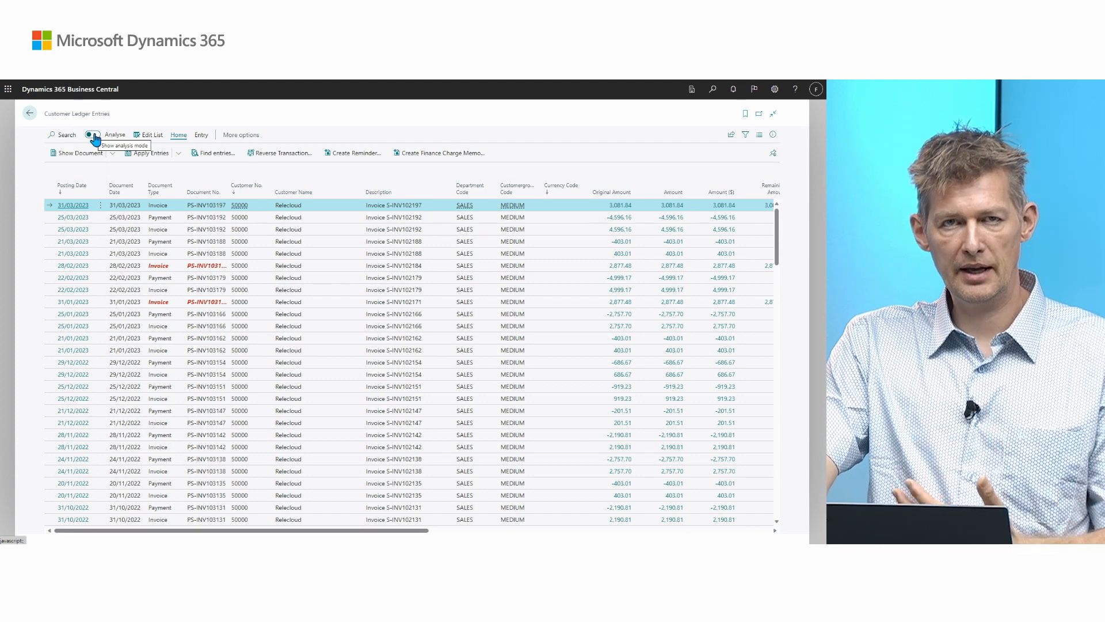
click(92, 134)
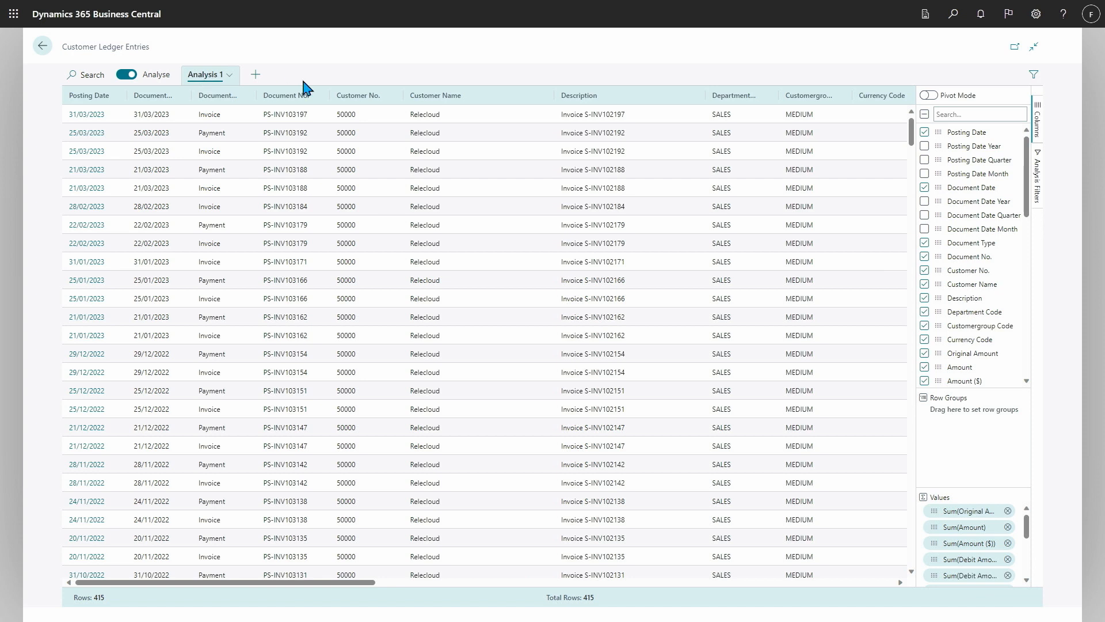
- Clear all columns from the analysis and group its rows by Customer No. and Document No., closing the column settings when done
click(924, 114)
click(924, 114)
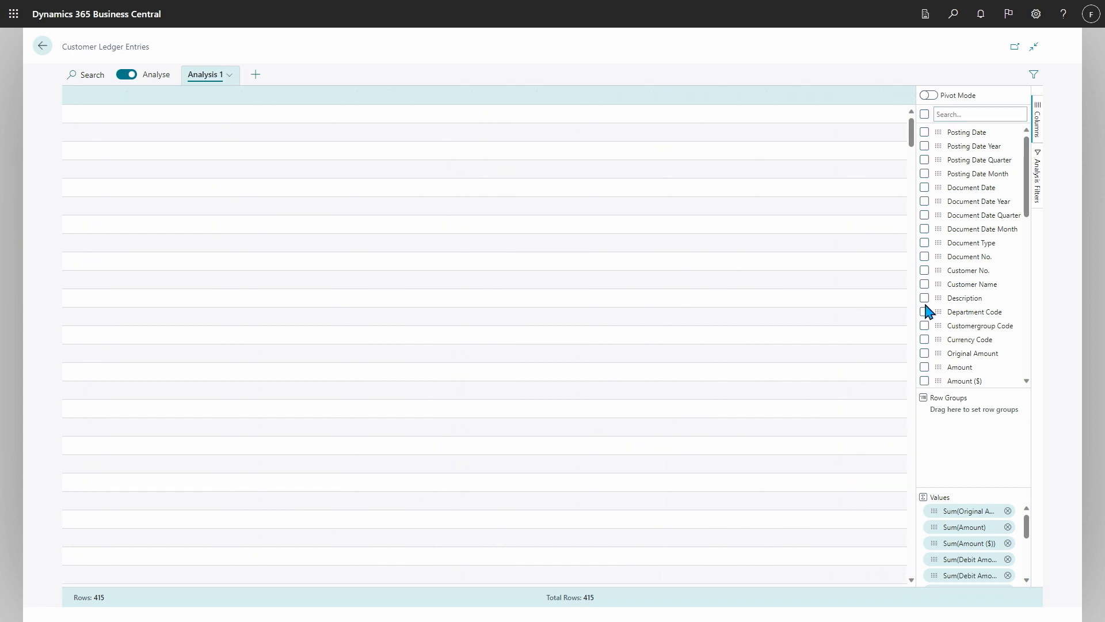
click(924, 271)
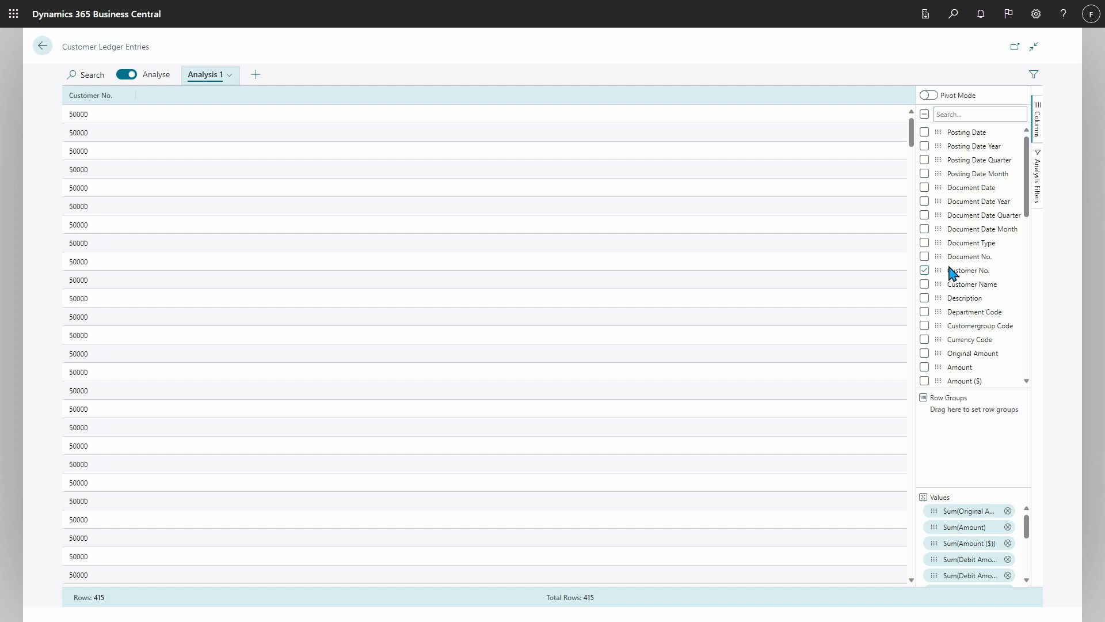
drag(937, 269, 962, 413)
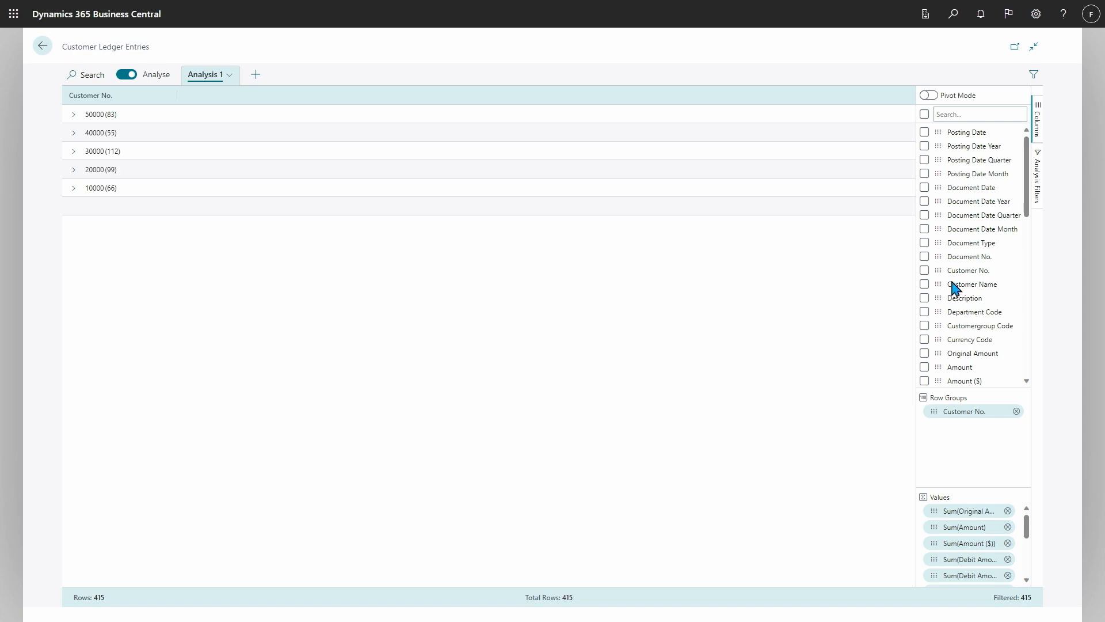
drag(936, 255, 952, 431)
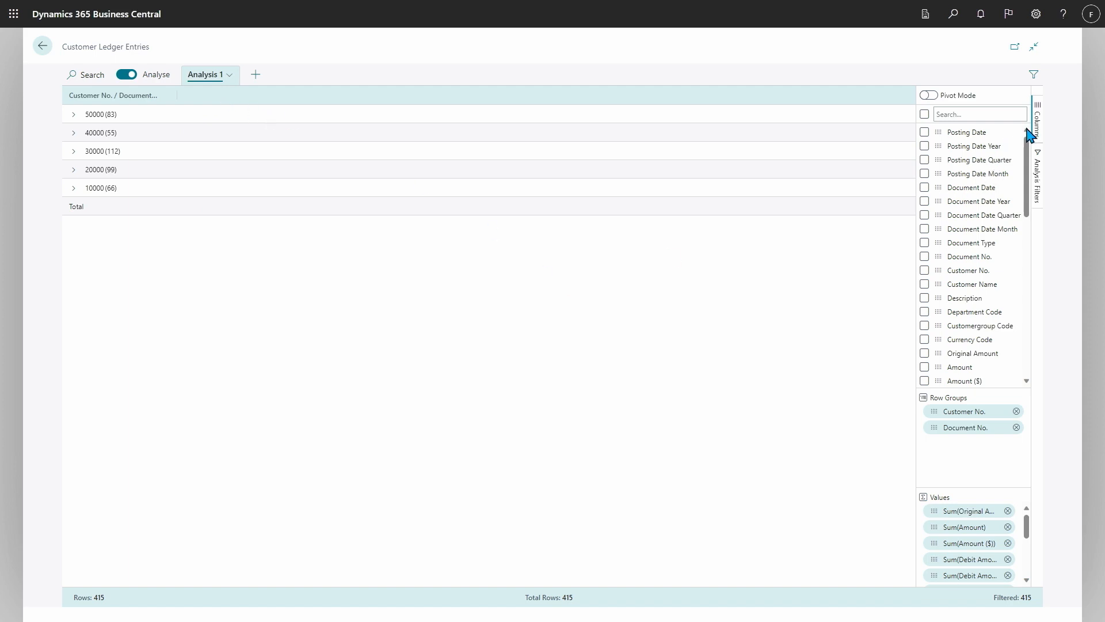
click(1037, 118)
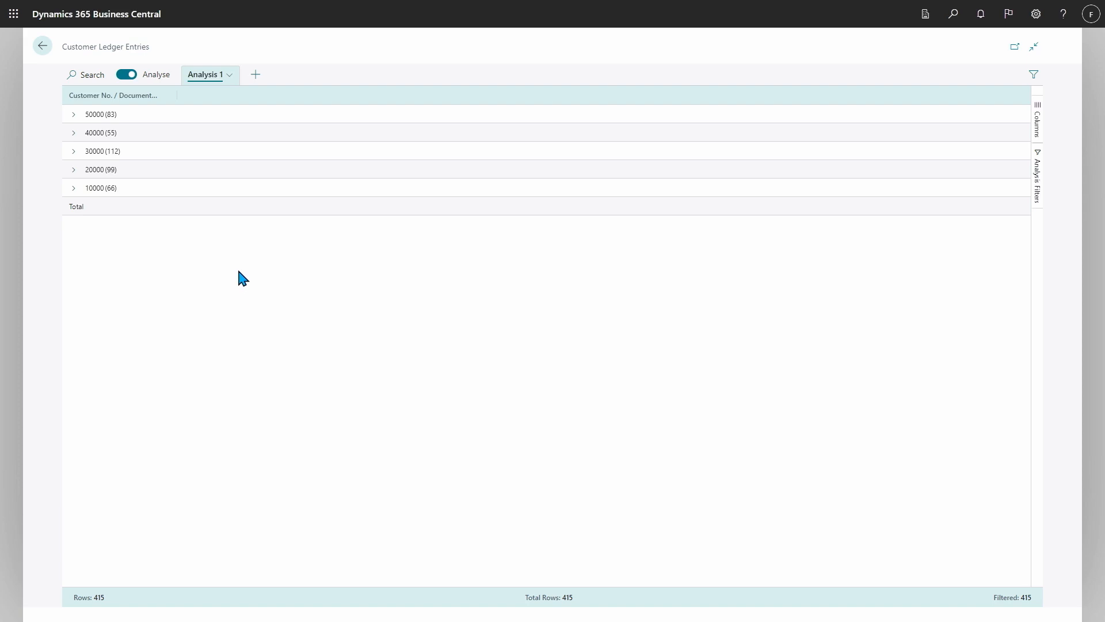
- Leave for the home page and reopen Customer Ledger Entries to check whether the analysis layout was kept
key(alt+q)
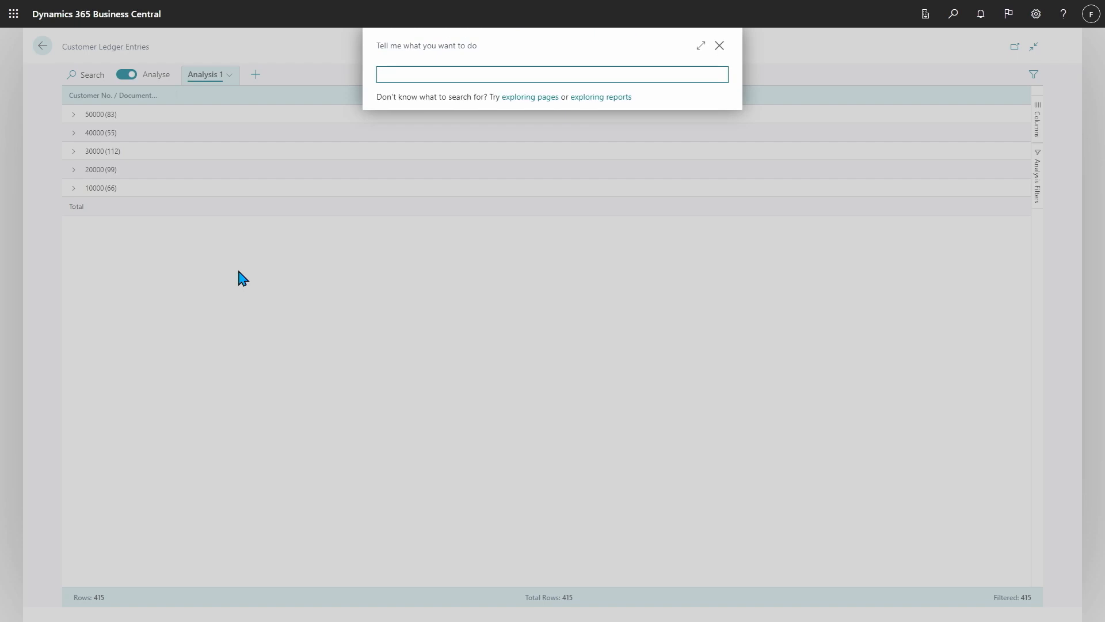
key(Escape)
click(40, 46)
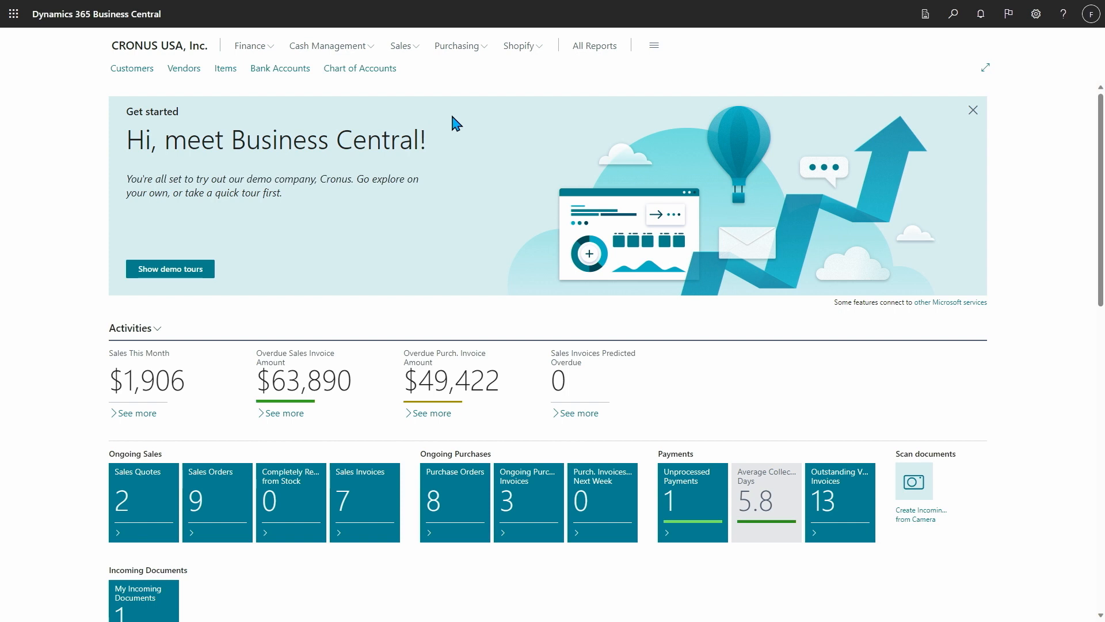
key(alt+q)
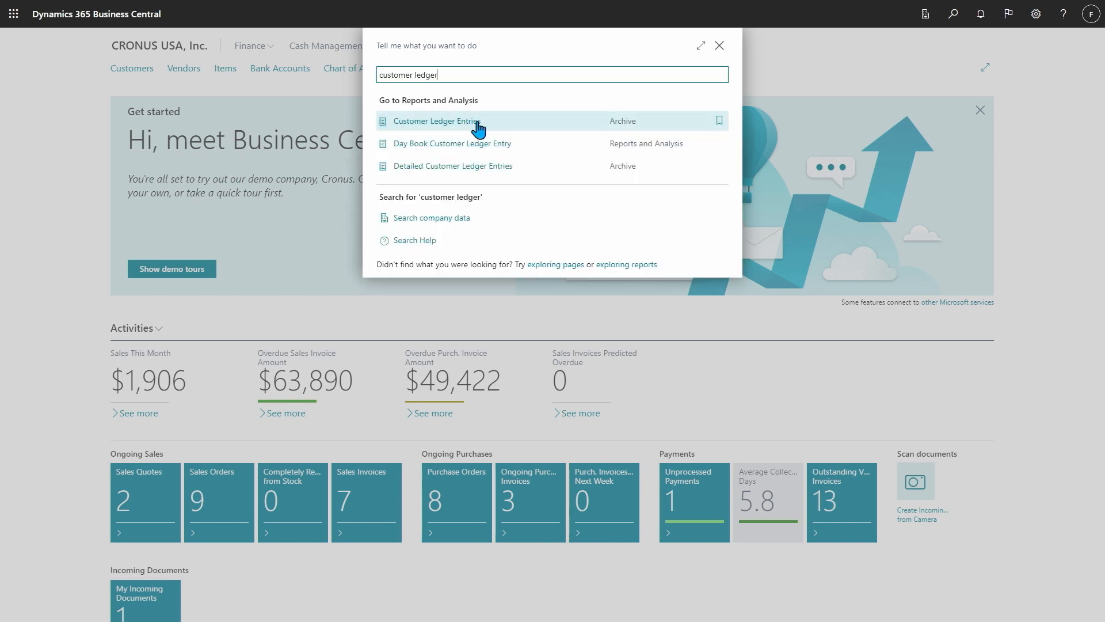
click(454, 122)
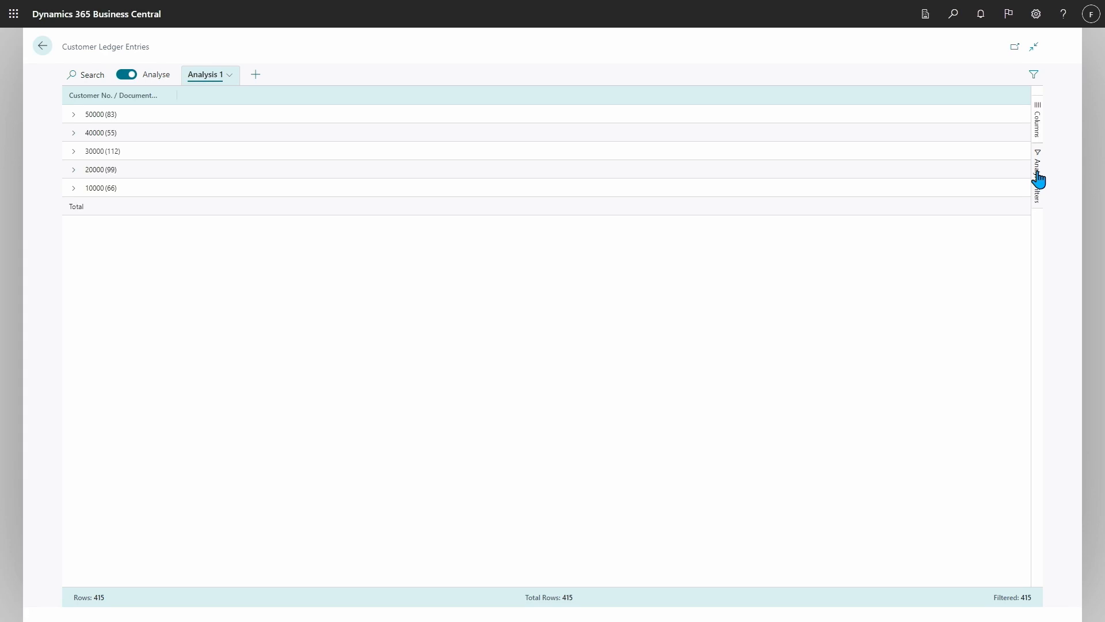
- Add the Amount ($) column to the analysis and inspect the documents grouped under the first customer, leaving that group collapsed
click(1038, 118)
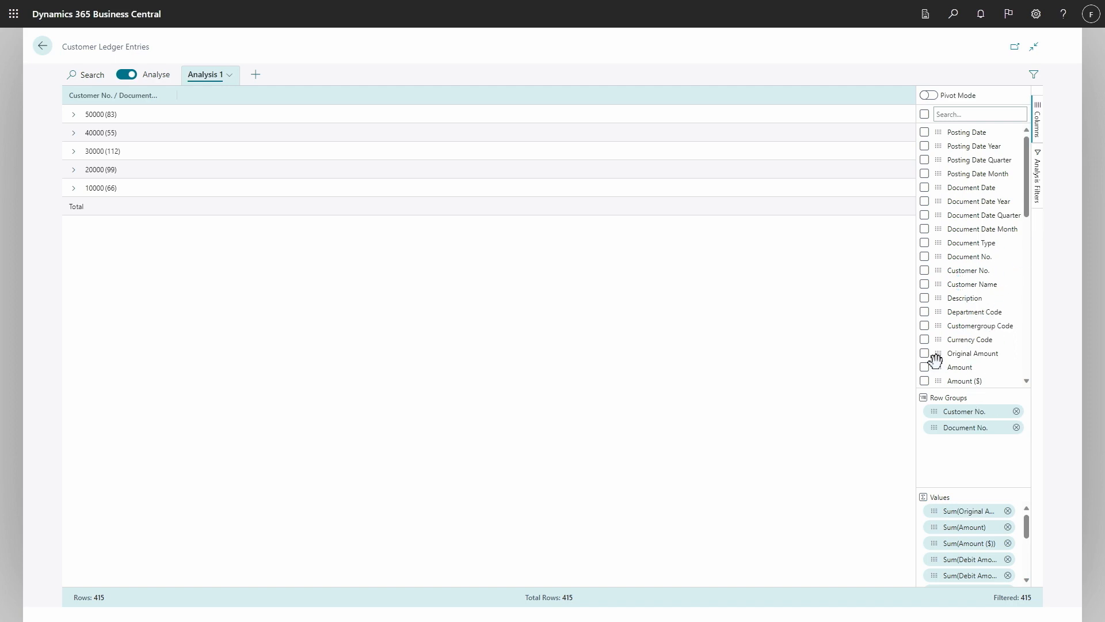
click(924, 381)
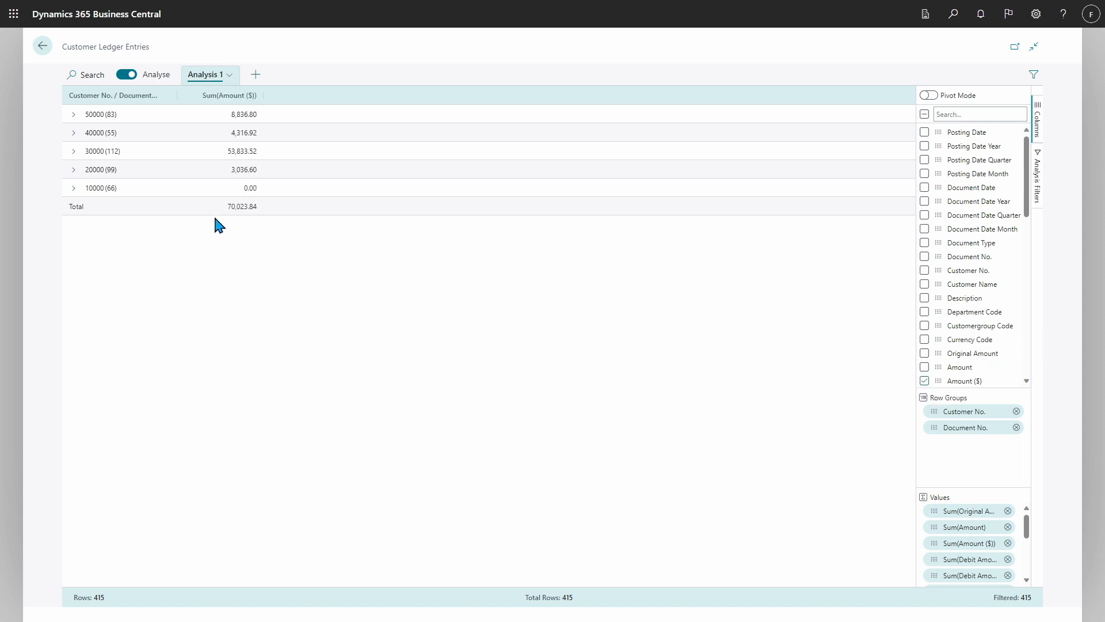
click(74, 116)
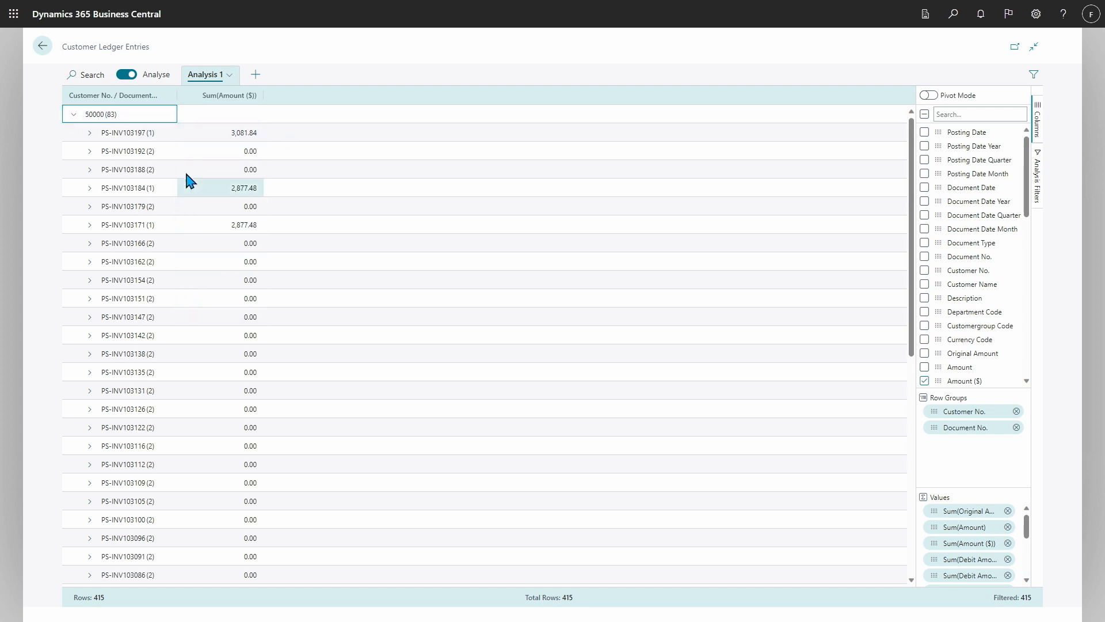
click(73, 114)
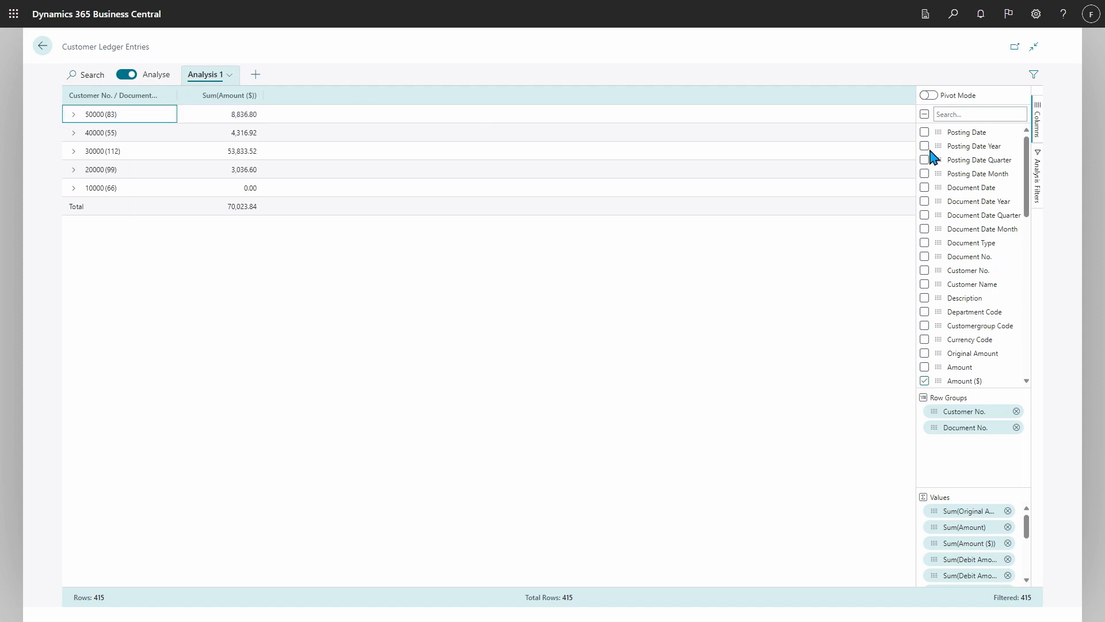
- Turn on pivot mode and set Posting Date Year and Posting Date Quarter as the column labels
click(928, 95)
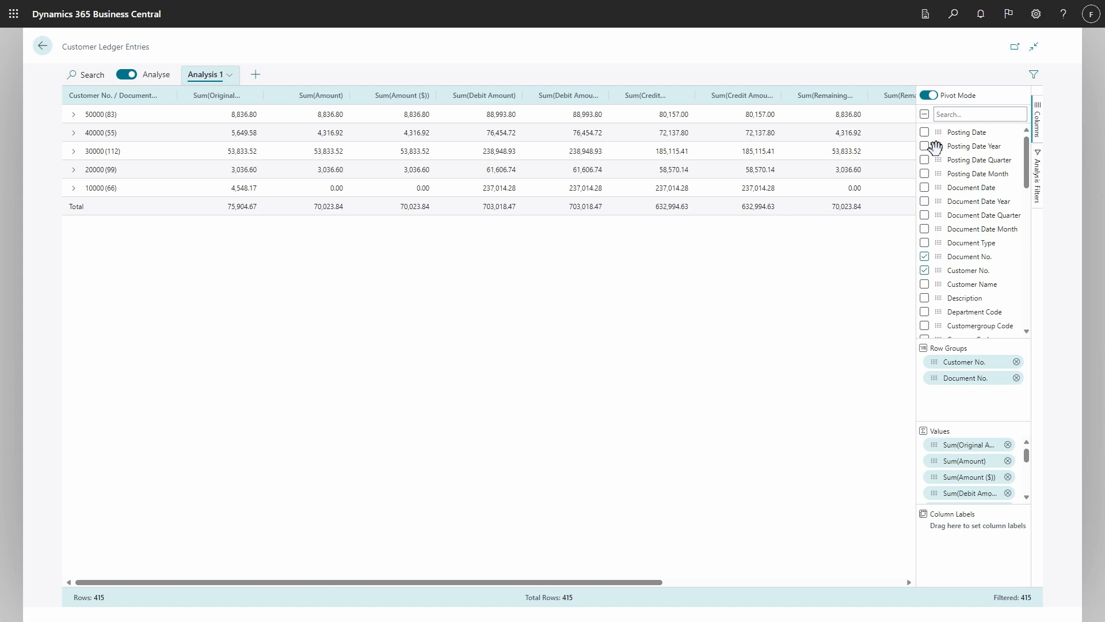
drag(935, 148, 961, 533)
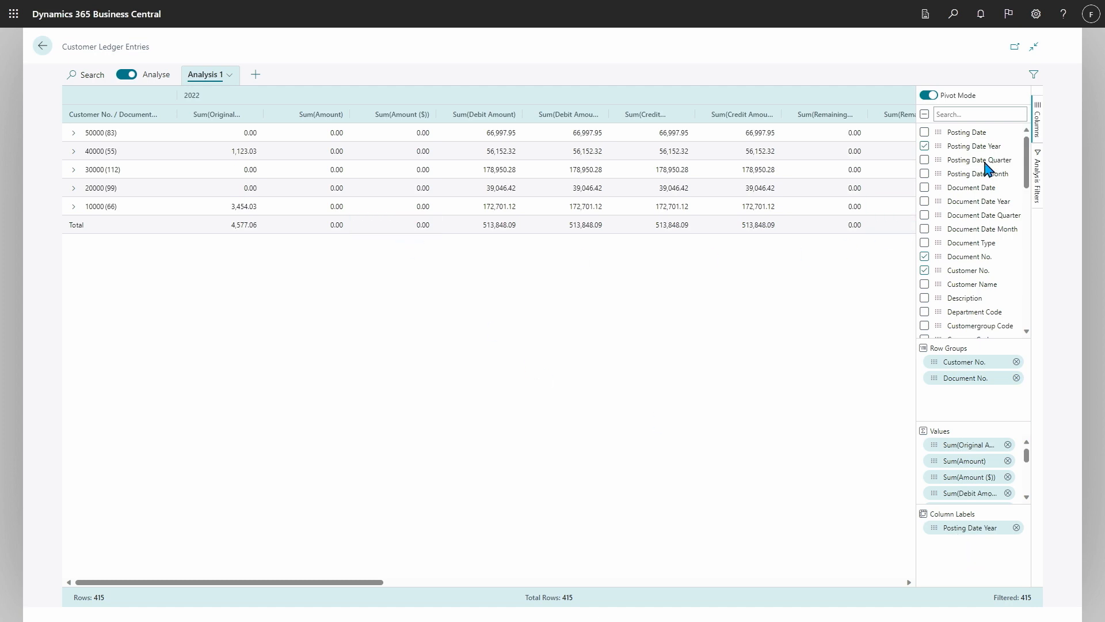
drag(962, 169, 841, 530)
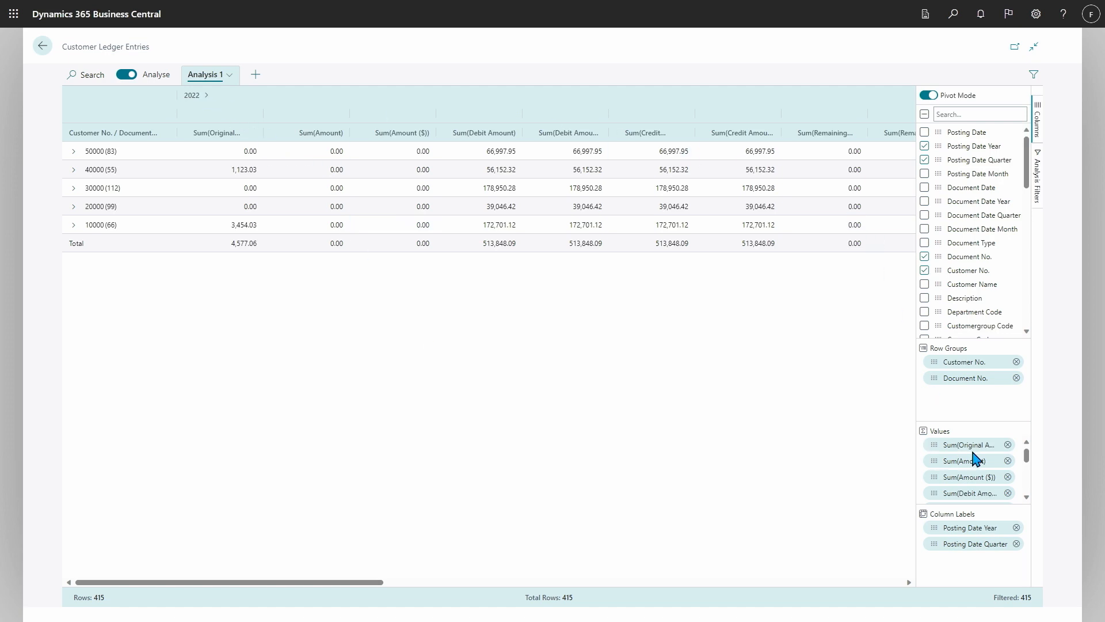
- Remove all summed values from the pivot except Sum(Amount)
click(1007, 445)
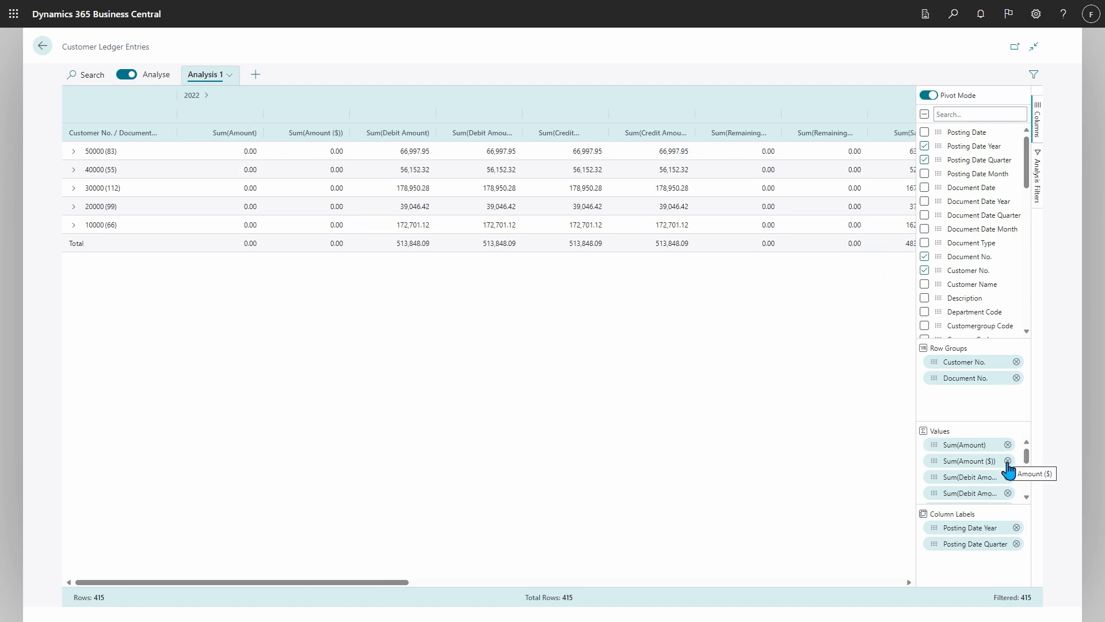
click(1007, 461)
click(1008, 461)
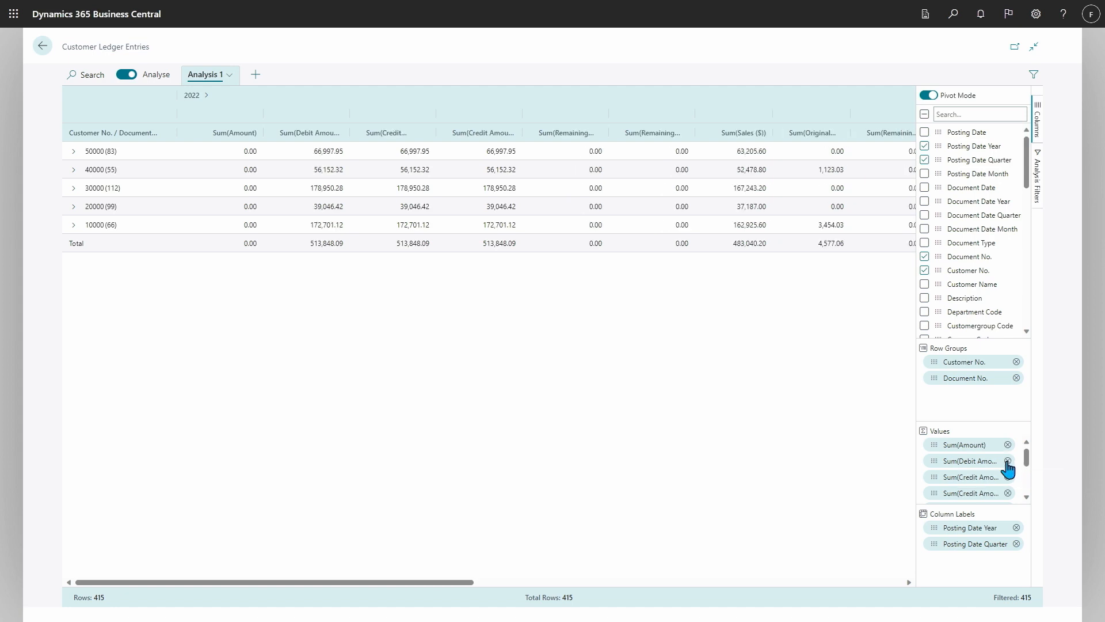
click(1008, 460)
click(1007, 460)
click(1007, 460)
click(1007, 461)
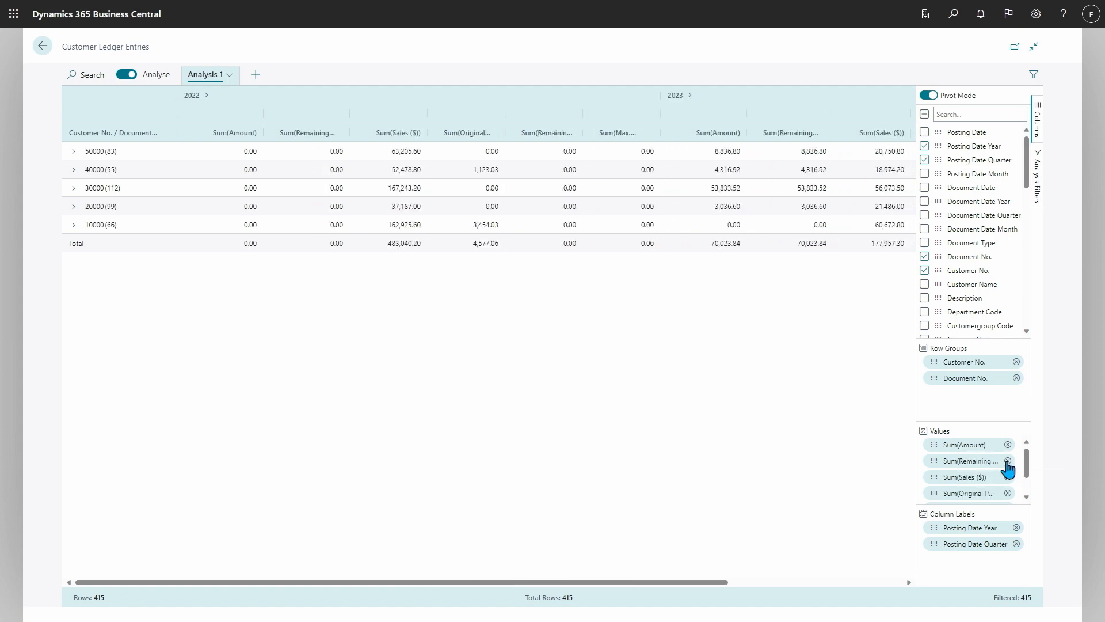
click(1007, 461)
click(1008, 460)
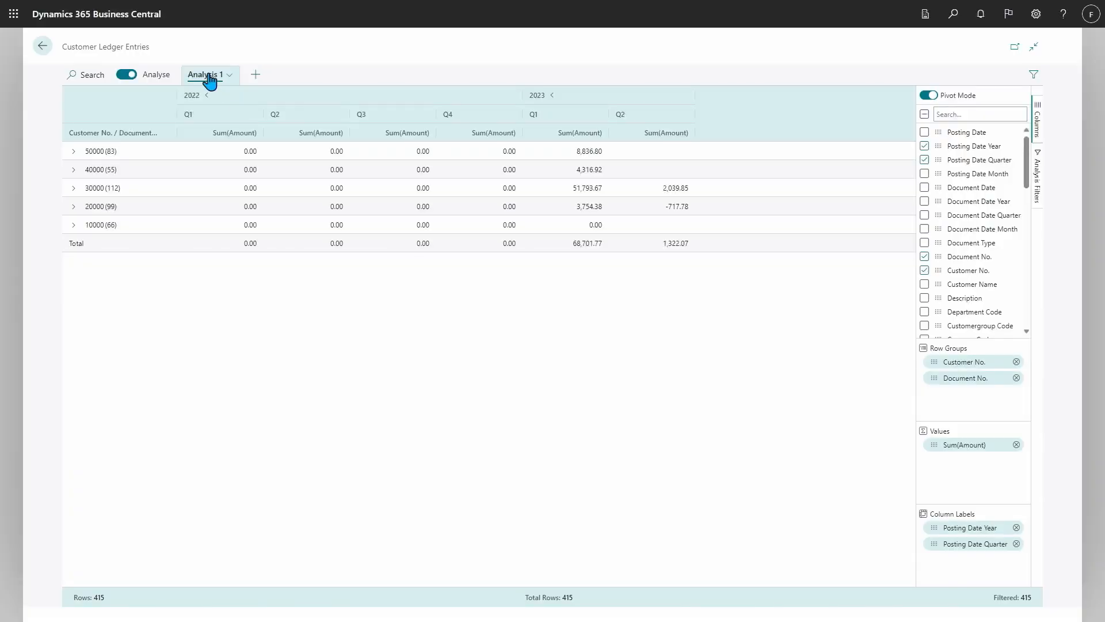
- Rename the Analysis 1 tab as "My sales report"
double_click(209, 75)
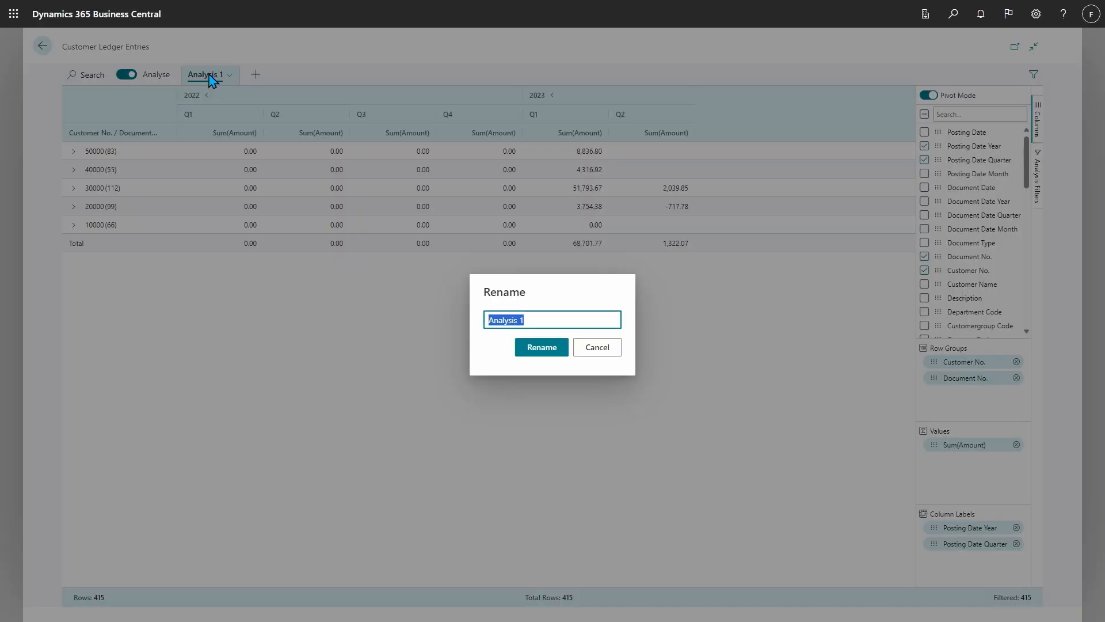
text(My sales report)
key(Return)
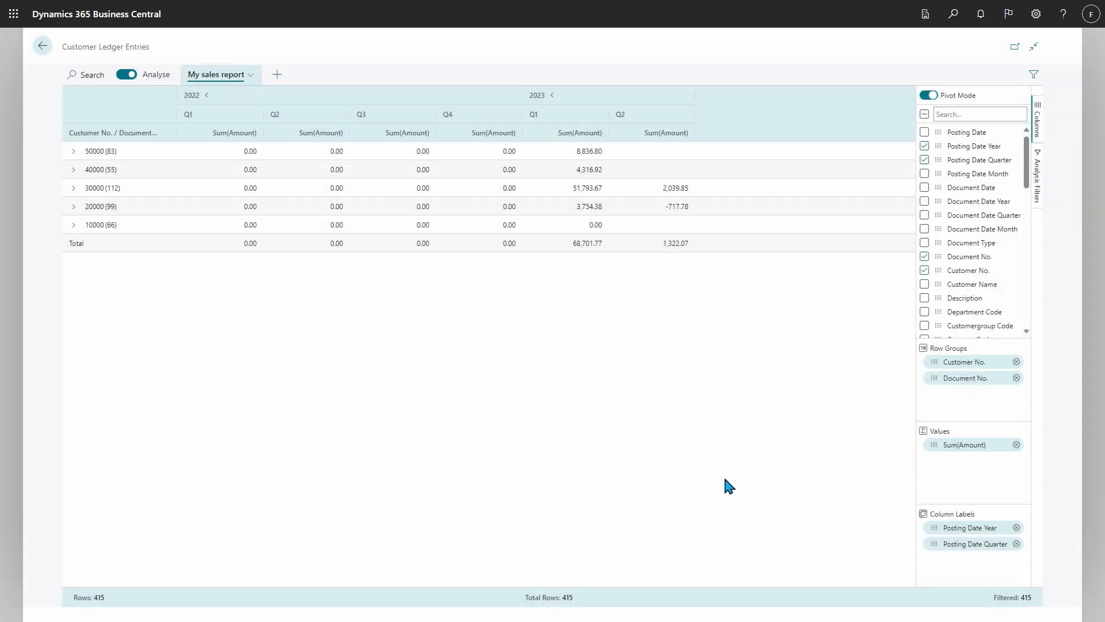
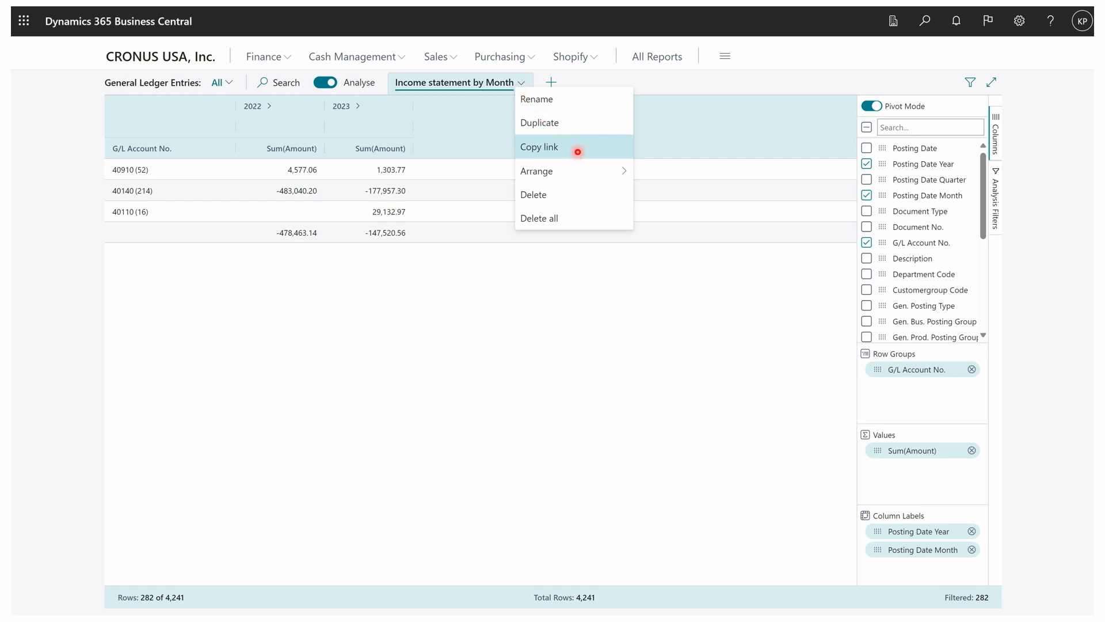
- Copy the link to the Income statement by Month analysis of the general ledger entries
click(539, 147)
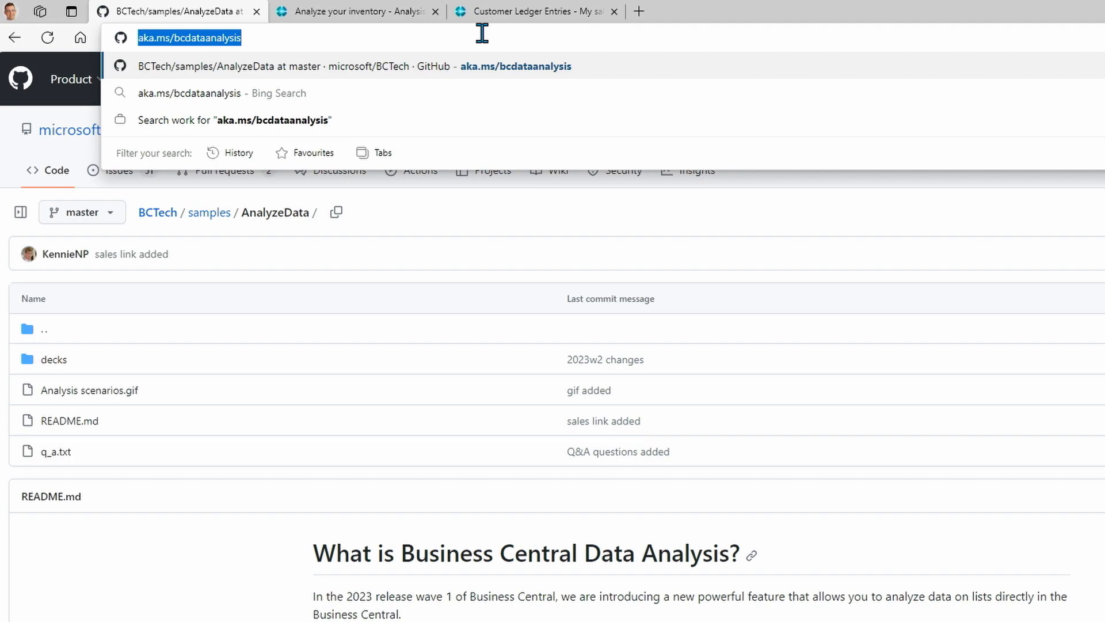
- Examine the usage scenario table in the AnalyzeData README on GitHub, from the Finance scenarios down to the Sales customer overview
key(F11)
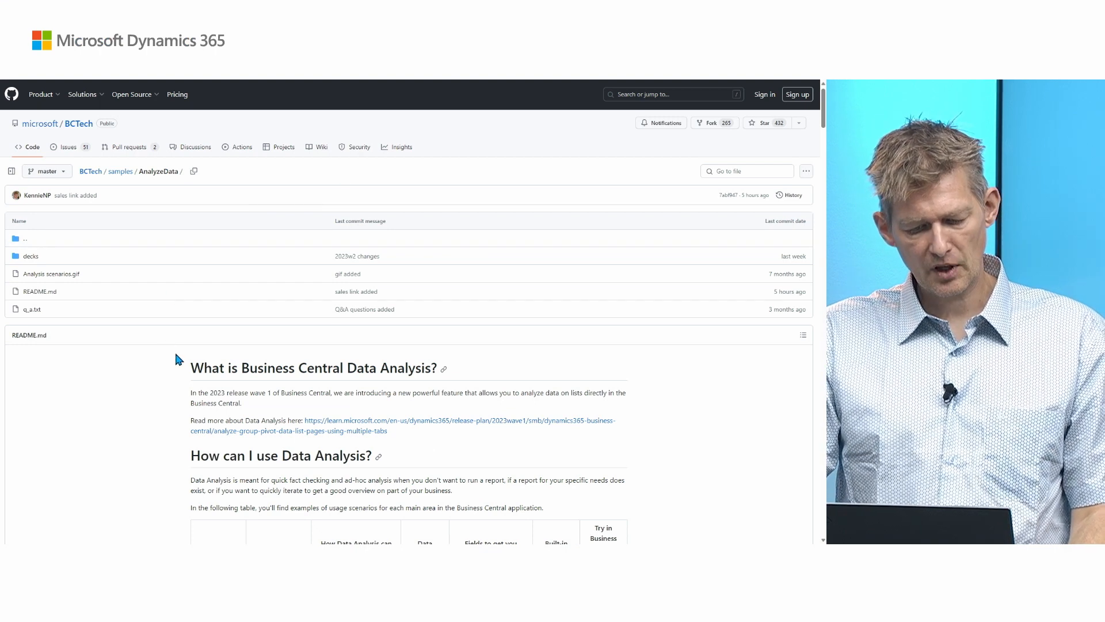
scroll(180, 366, down, 2)
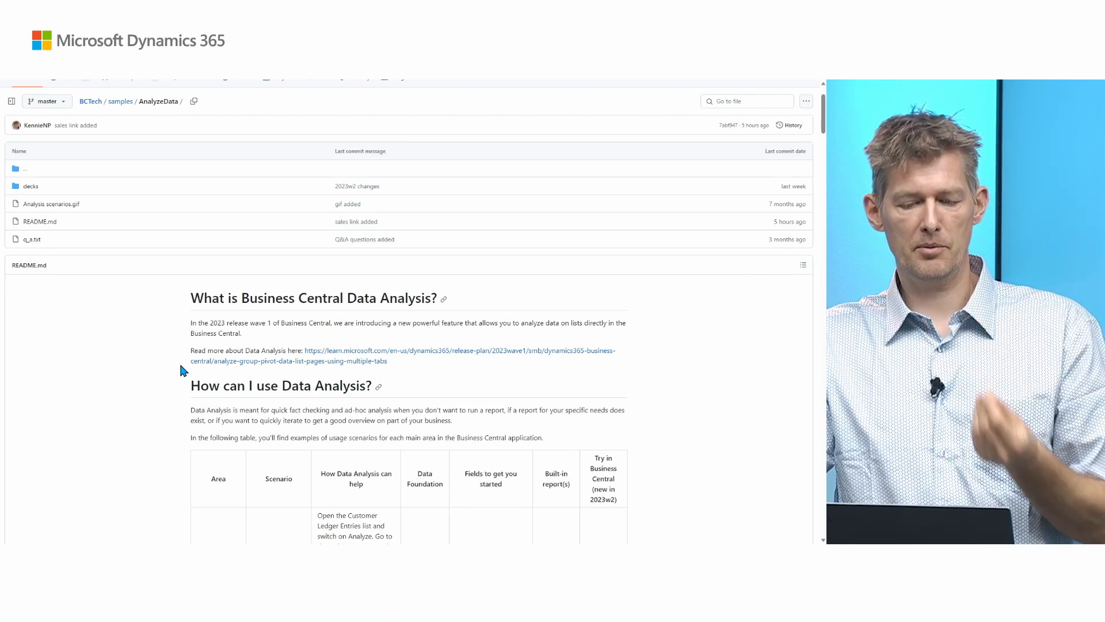
scroll(180, 366, down, 2)
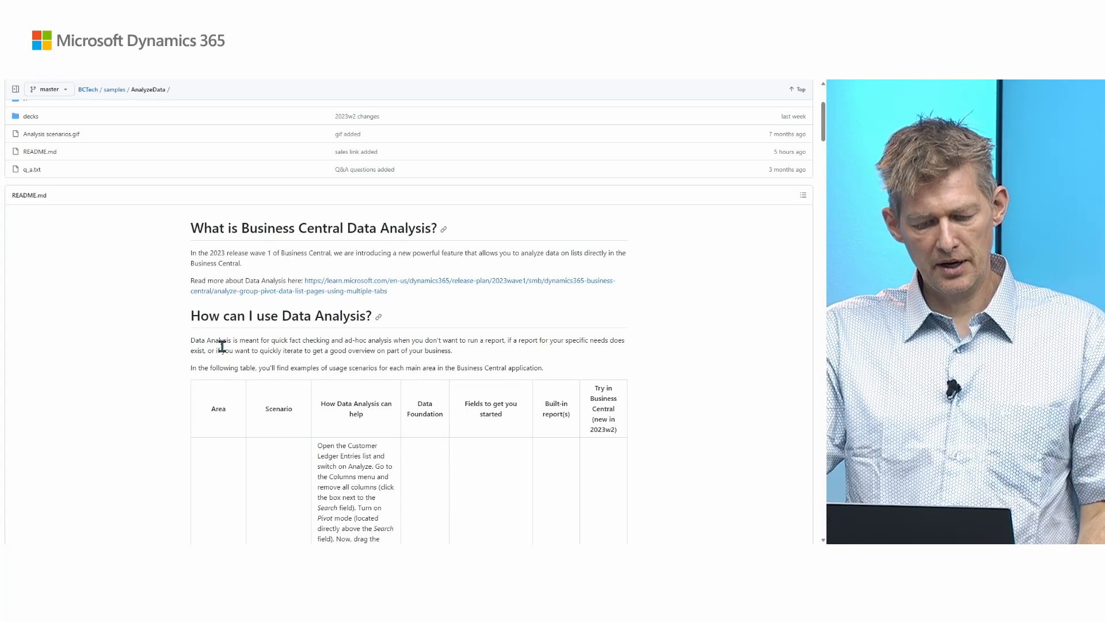
scroll(218, 347, down, 4)
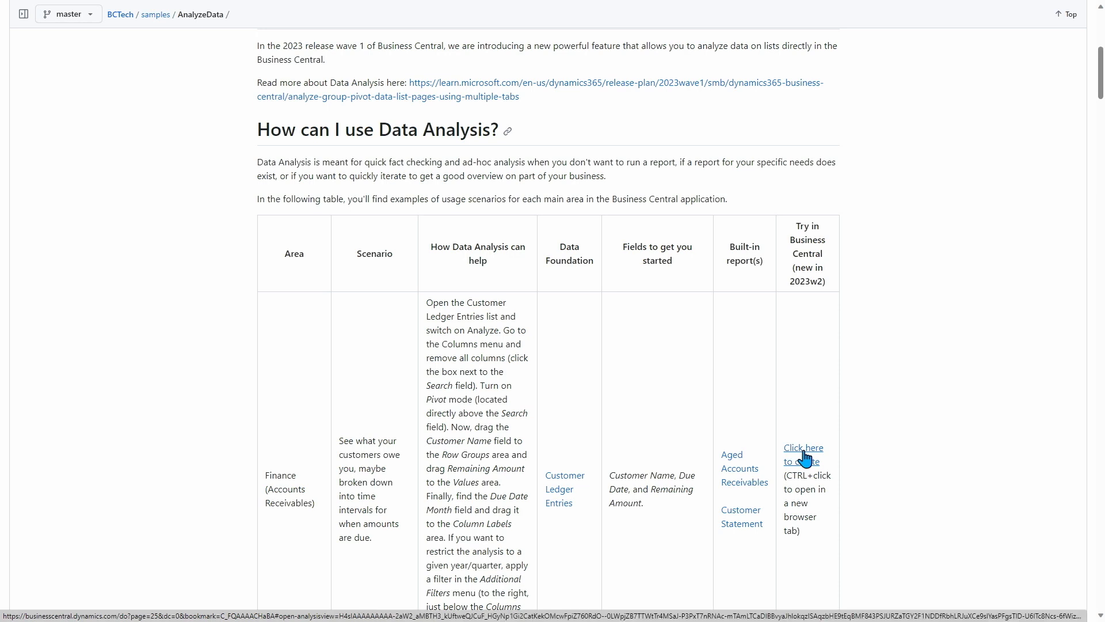
scroll(837, 452, down, 2)
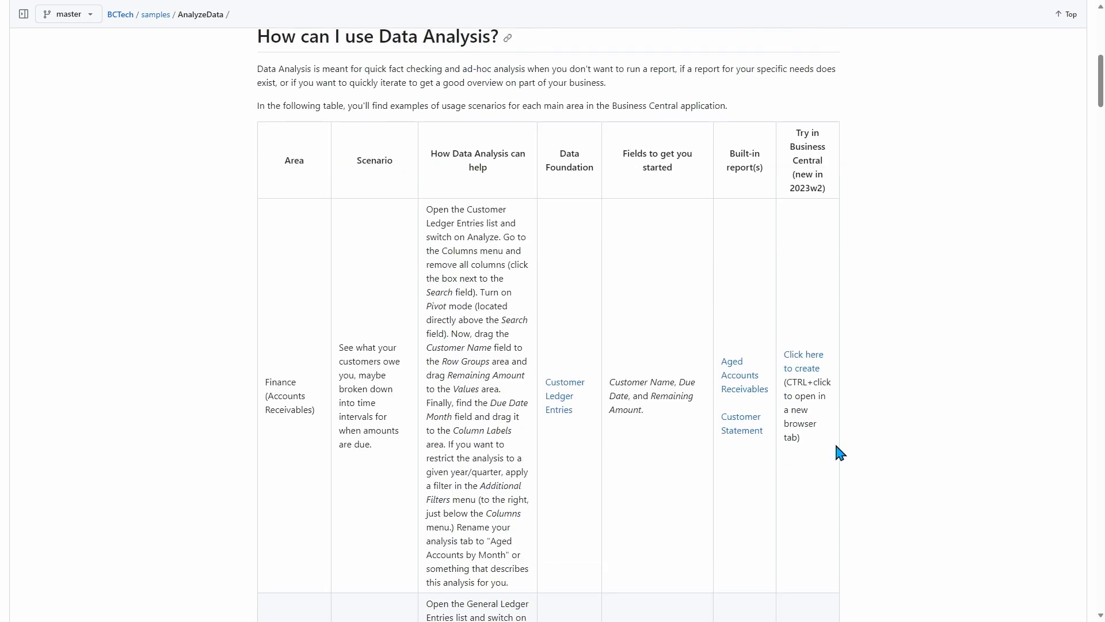
scroll(839, 452, down, 2)
scroll(301, 343, down, 10)
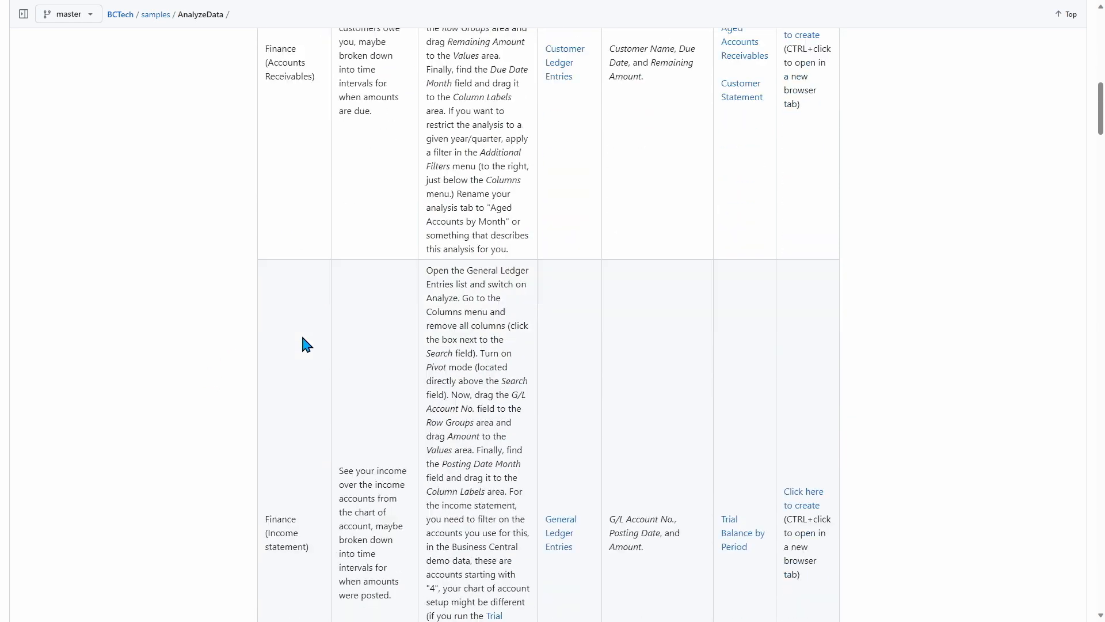
scroll(302, 338, down, 10)
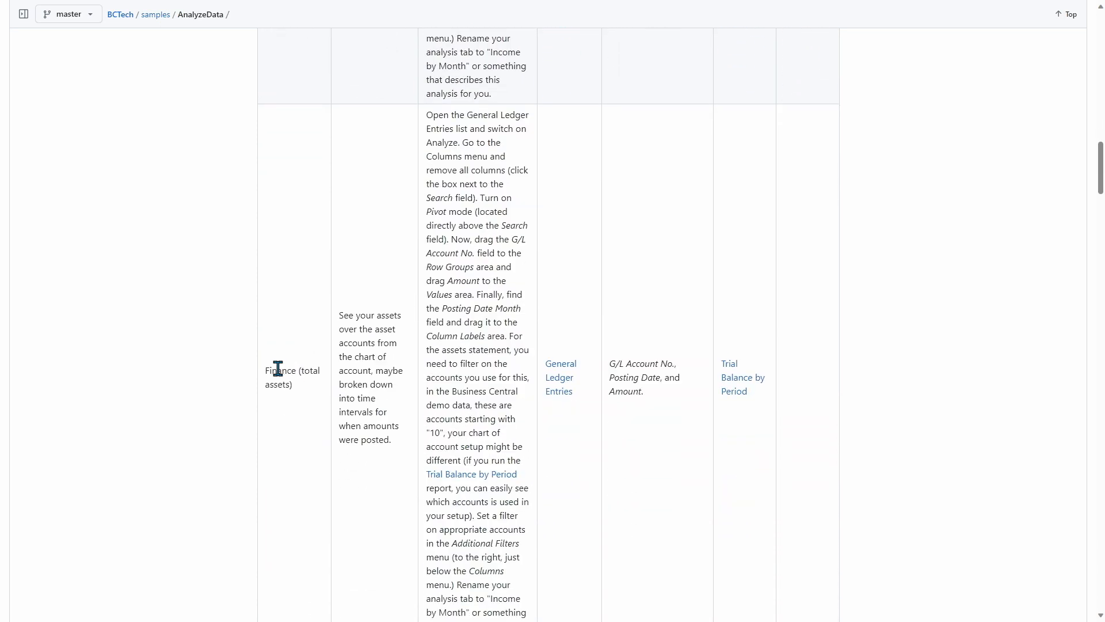
scroll(297, 369, down, 8)
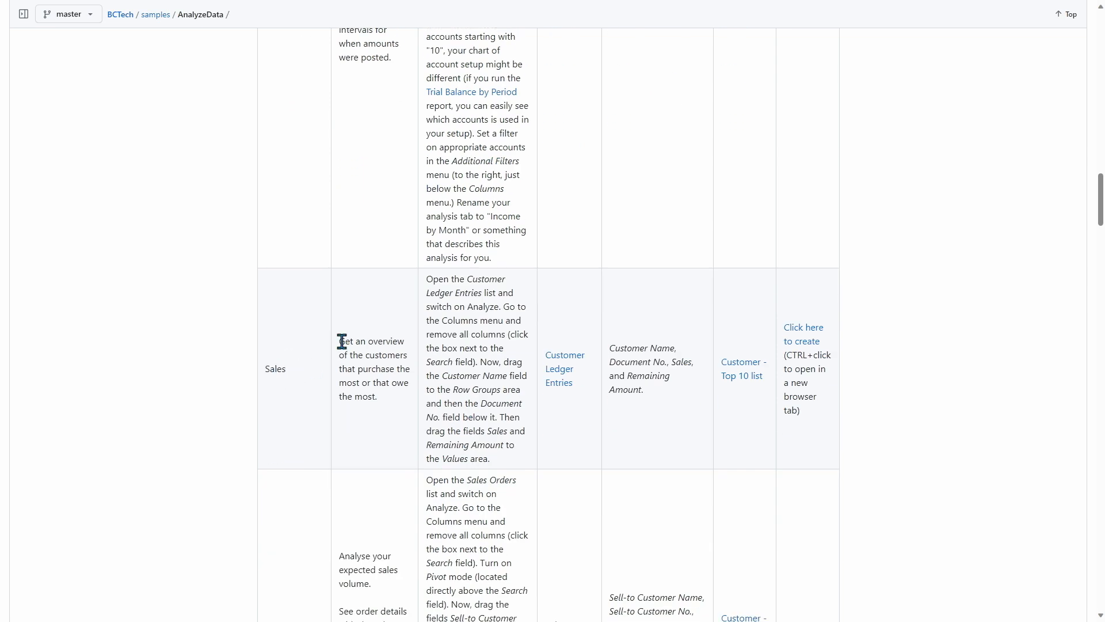
drag(342, 342, 377, 414)
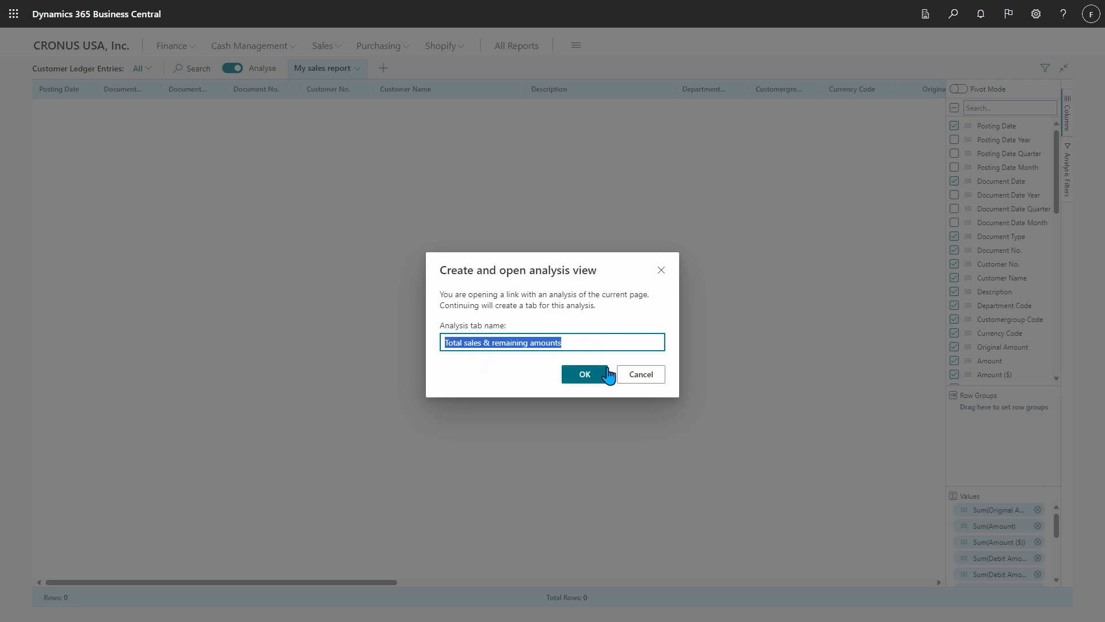
- Create the Total sales & remaining amounts analysis from the opened link, check the School of Fine Art group, and hide the column settings
click(587, 376)
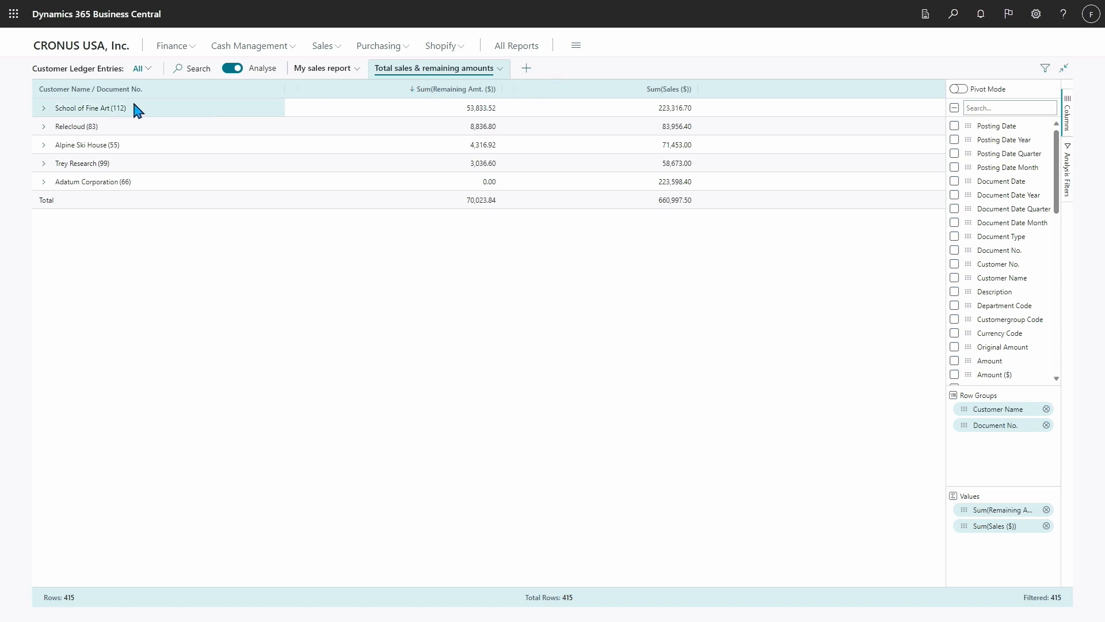
click(44, 108)
click(45, 108)
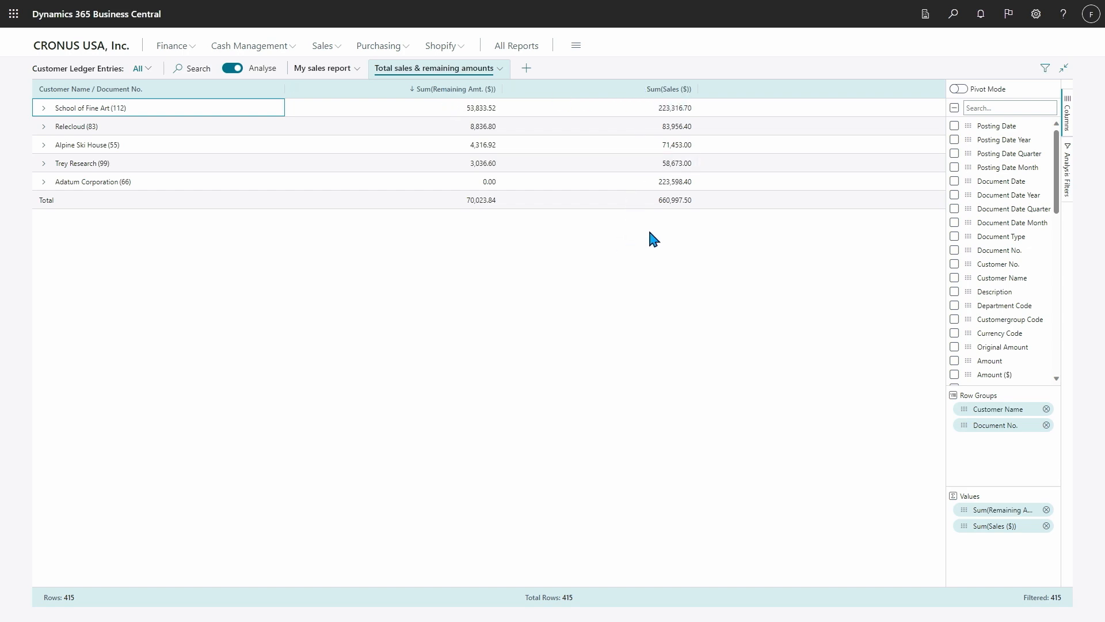
click(1067, 128)
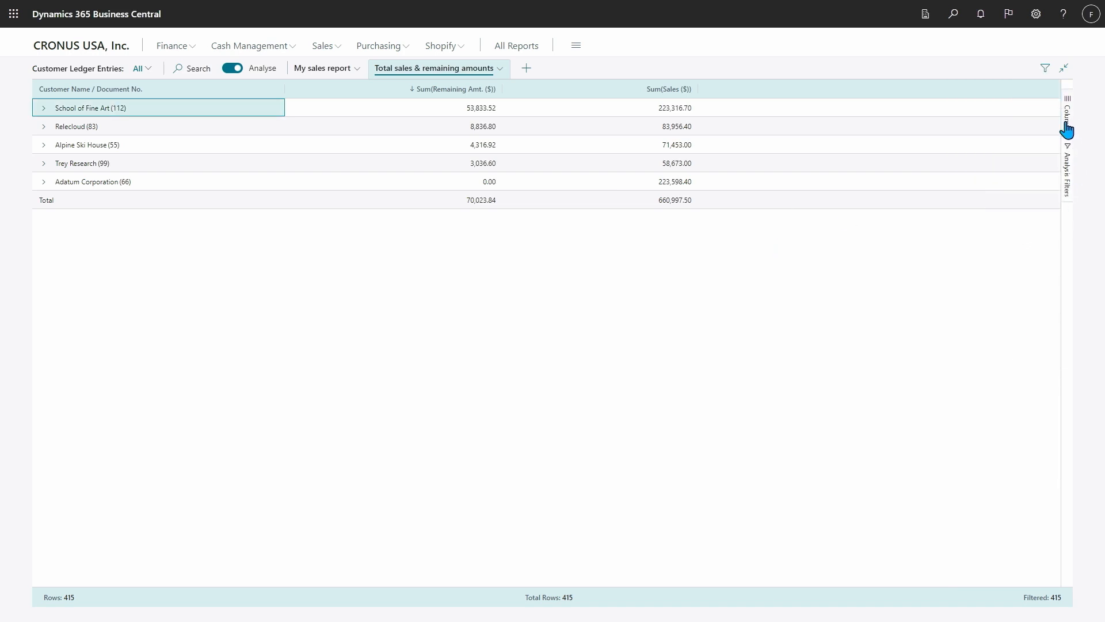
- View the My sales report analysis and compare it with the plain ledger entry list, leaving analysis mode on
click(322, 67)
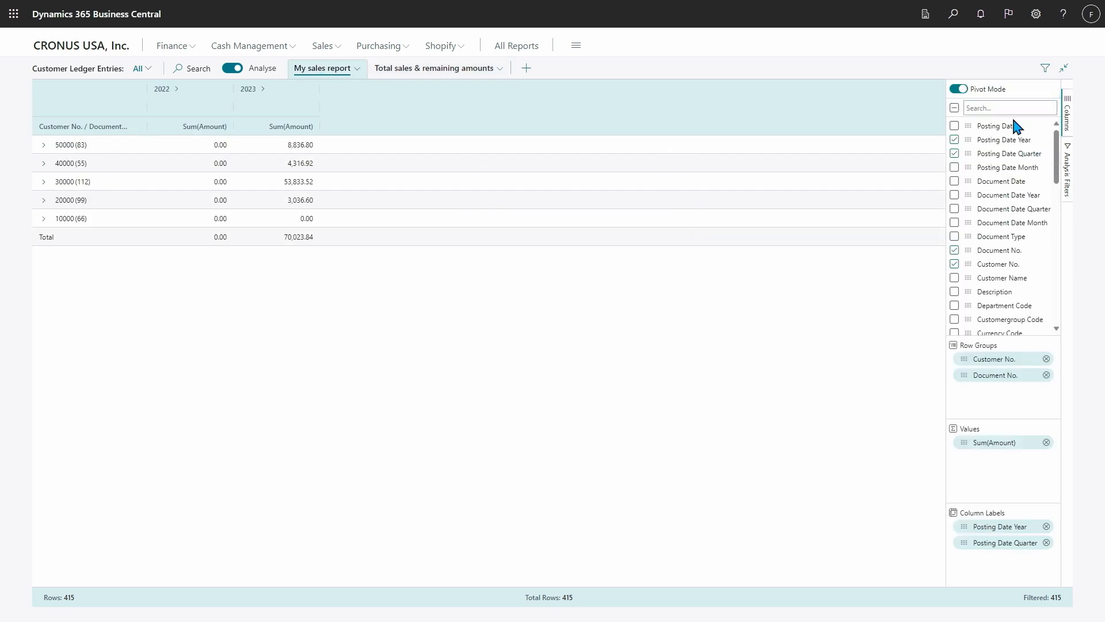
click(236, 69)
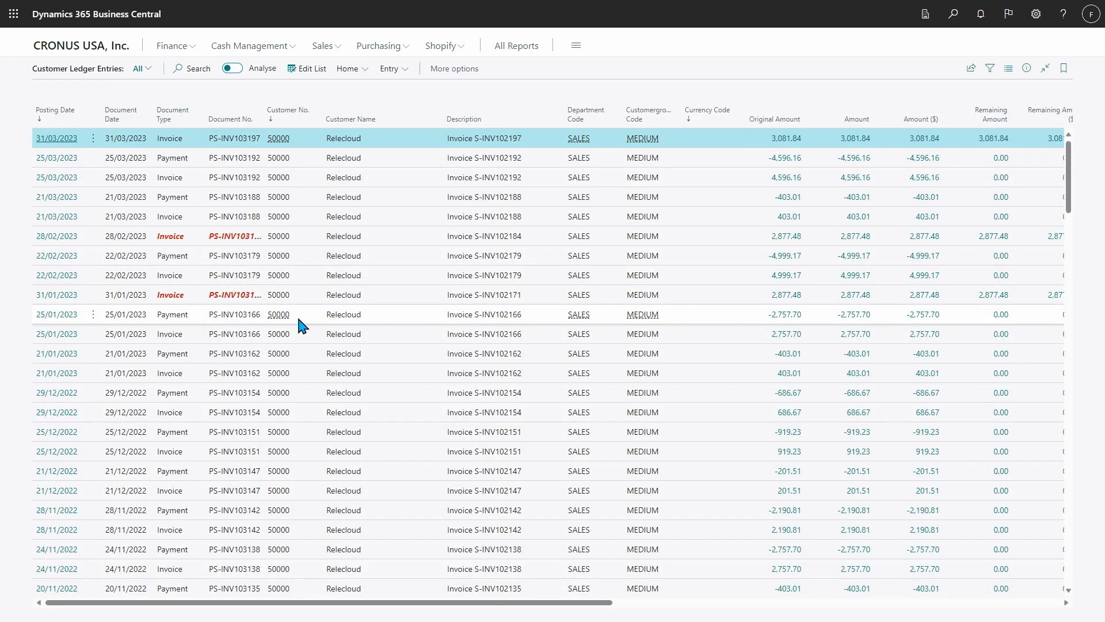
click(236, 70)
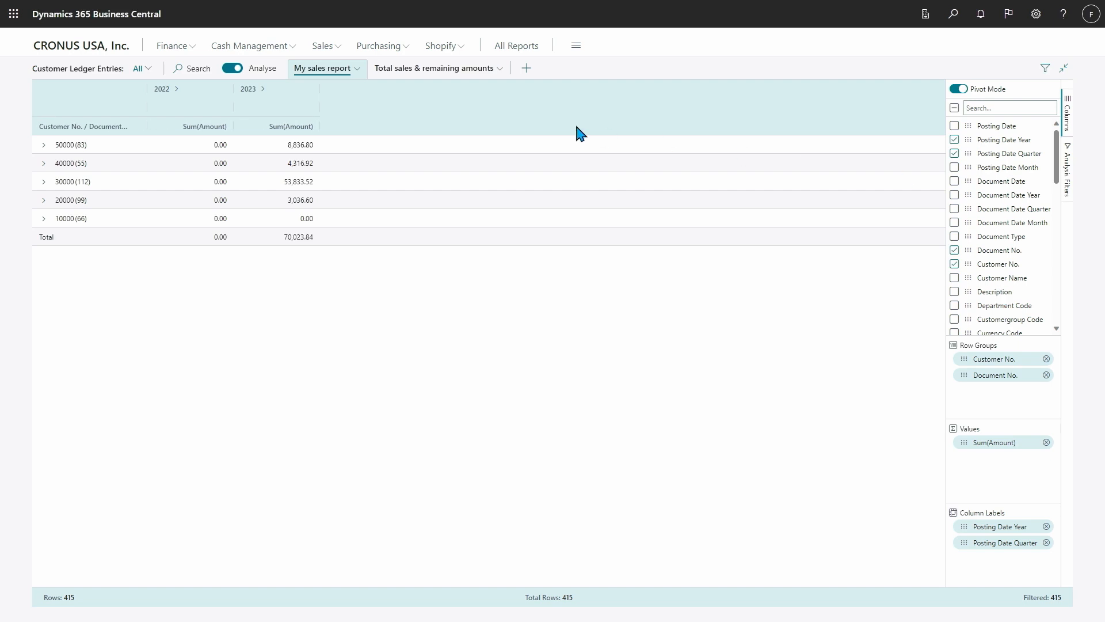
- Return to the Total sales & remaining amounts analysis and look at its rename dialog, dismissing it
click(444, 70)
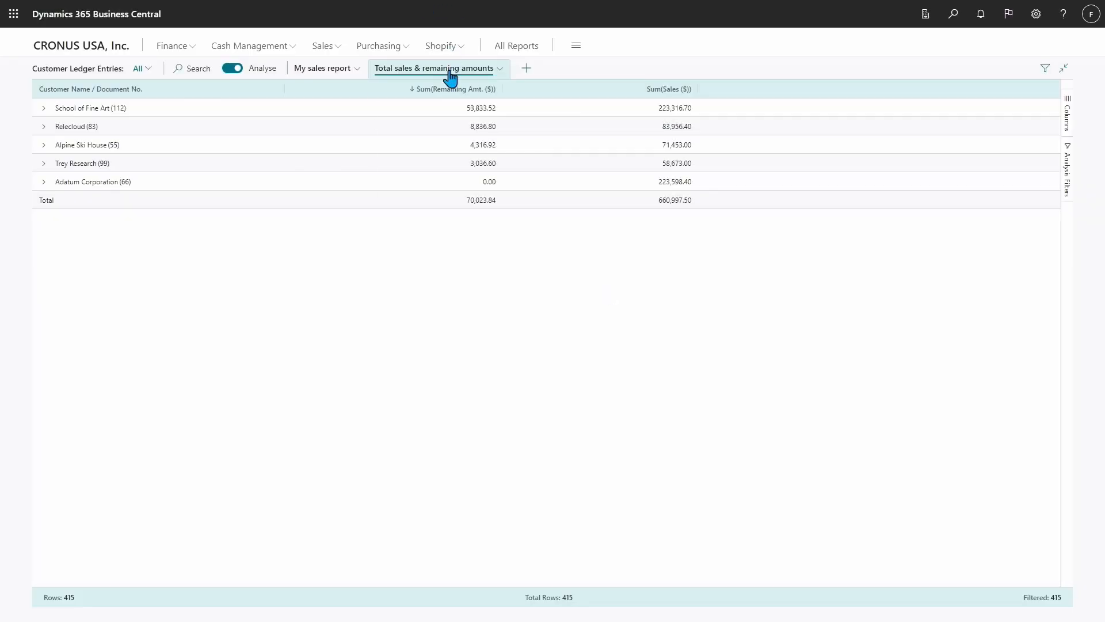
double_click(449, 69)
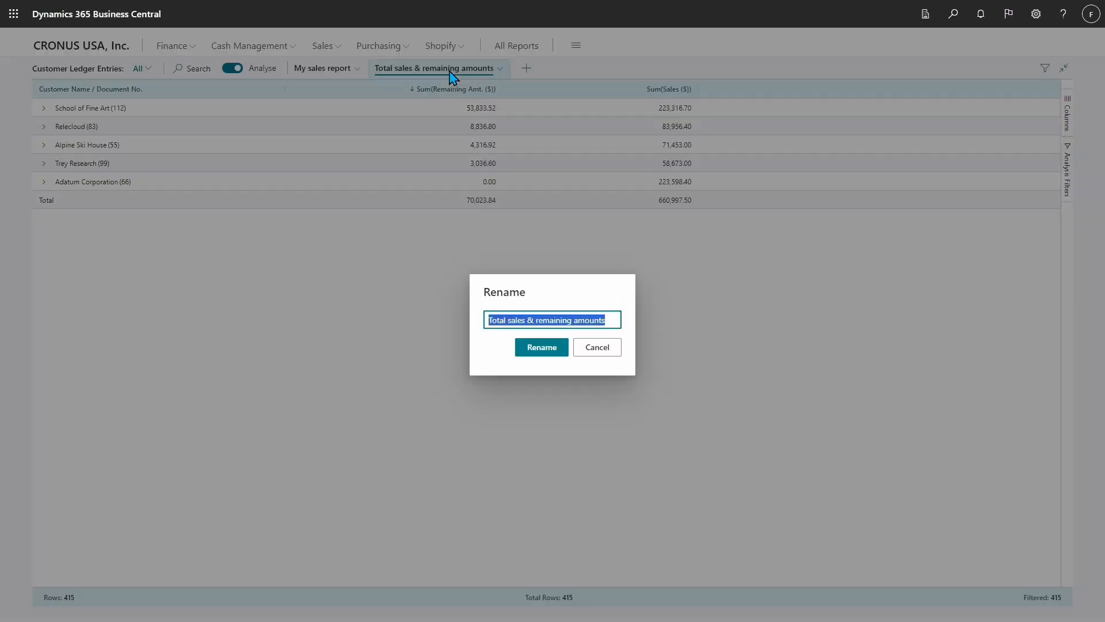
click(597, 348)
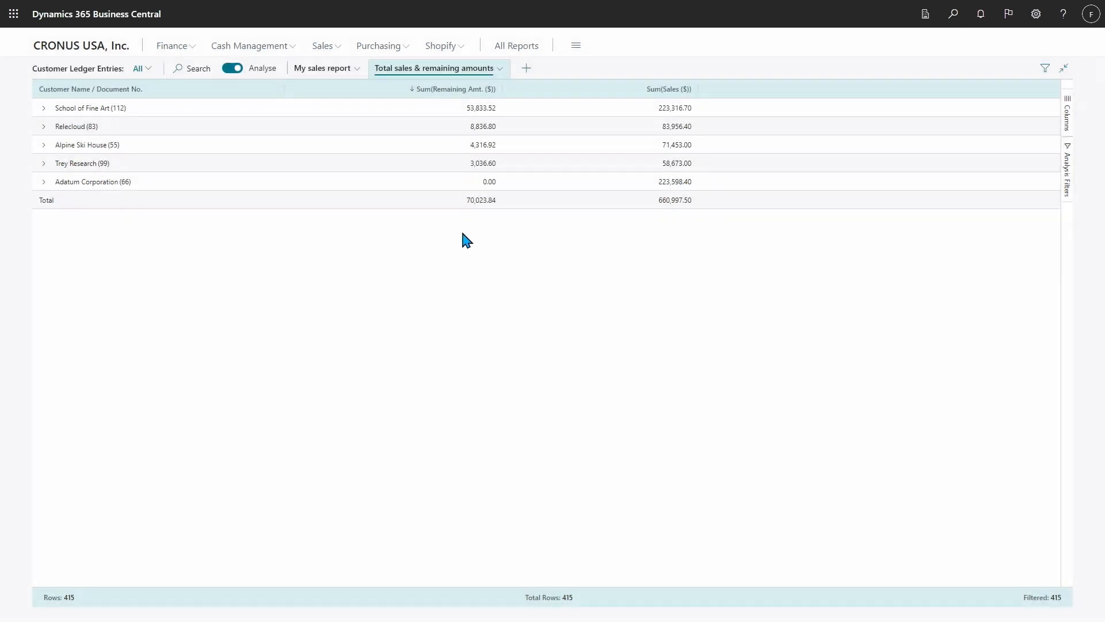